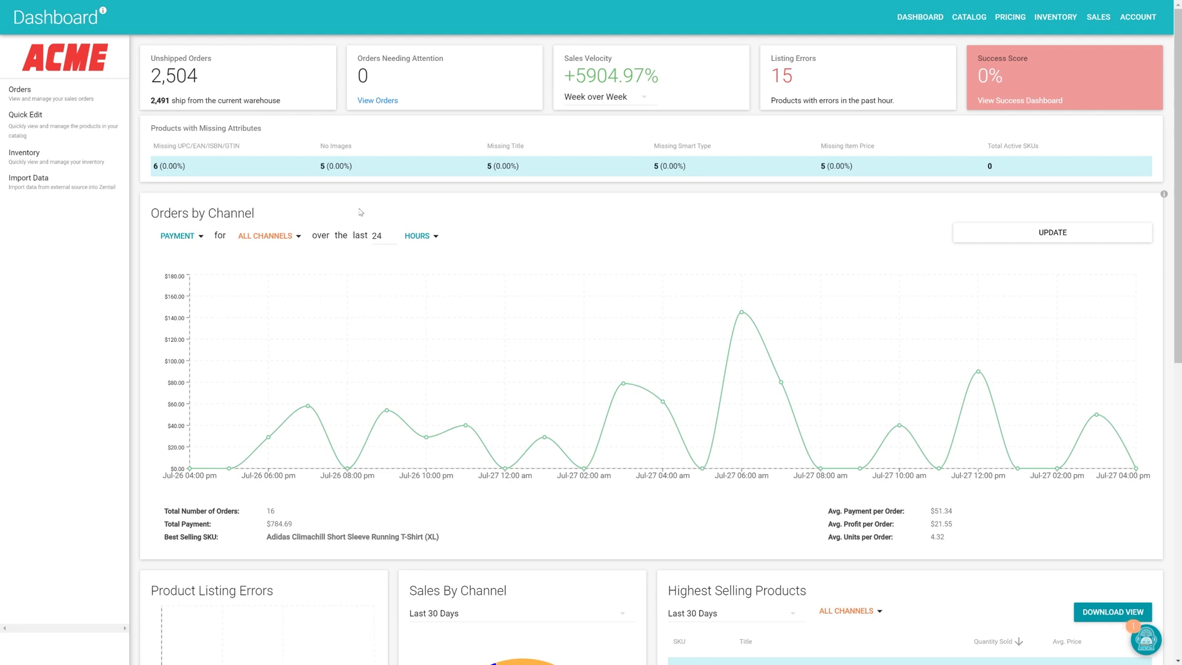
# Review the PAYMENT and ALL CHANNELS chart filters and the Last 30 Days sales-by-channel range
pyautogui.click(180, 238)
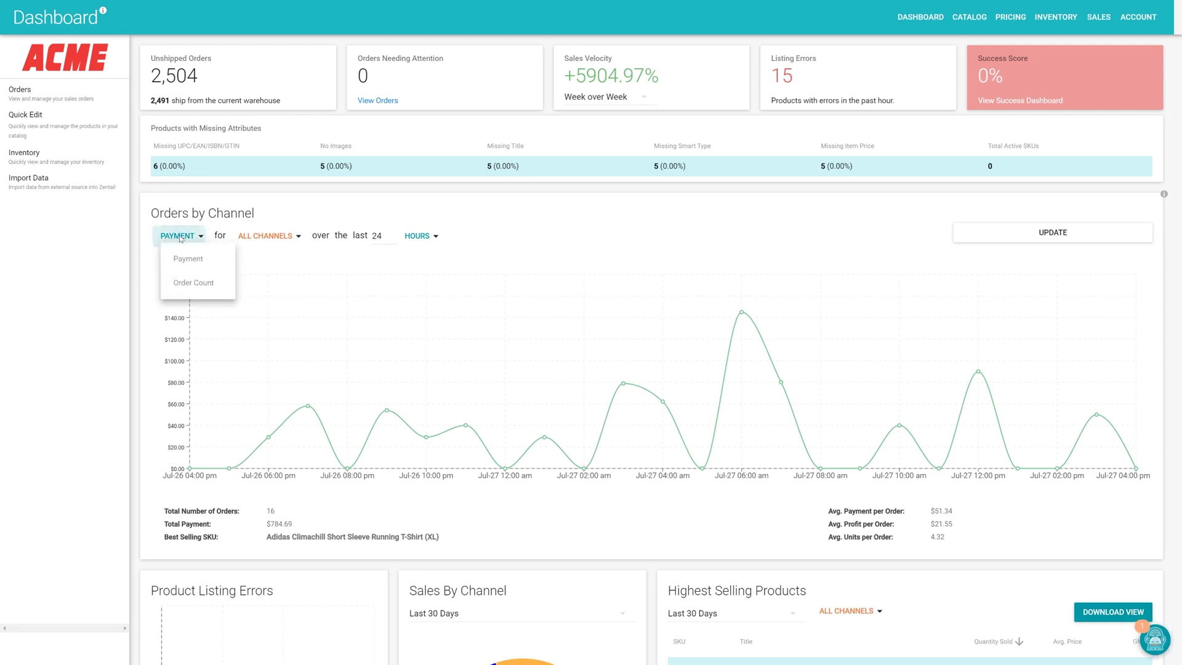
pyautogui.click(267, 237)
pyautogui.click(268, 237)
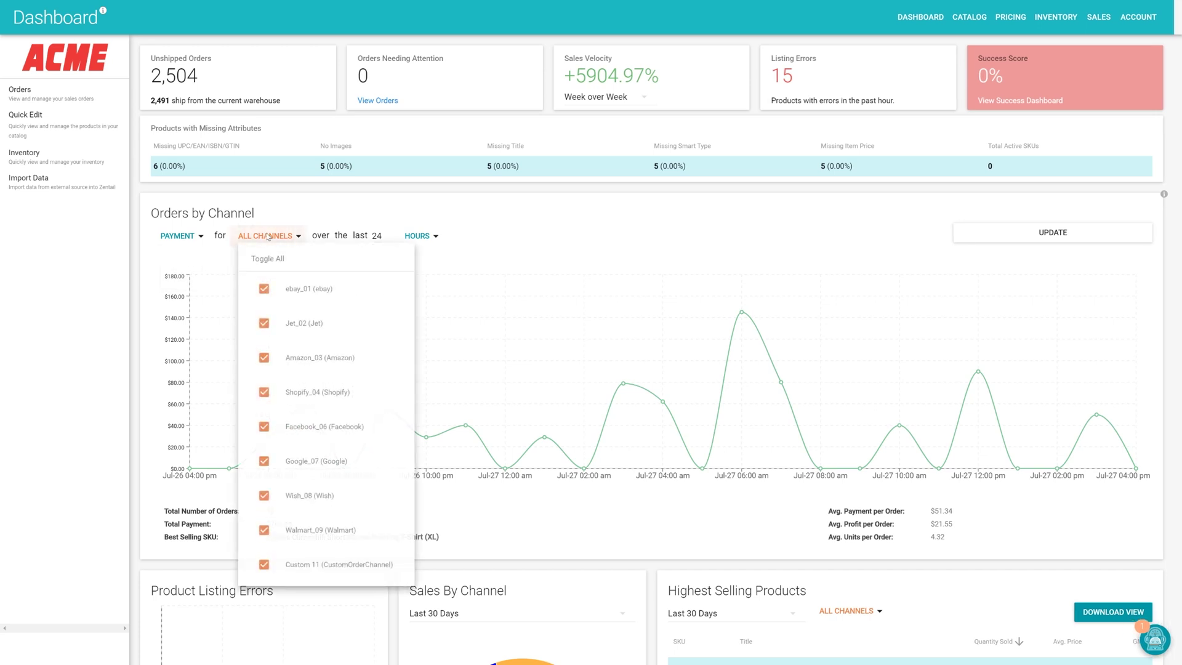
pyautogui.click(424, 236)
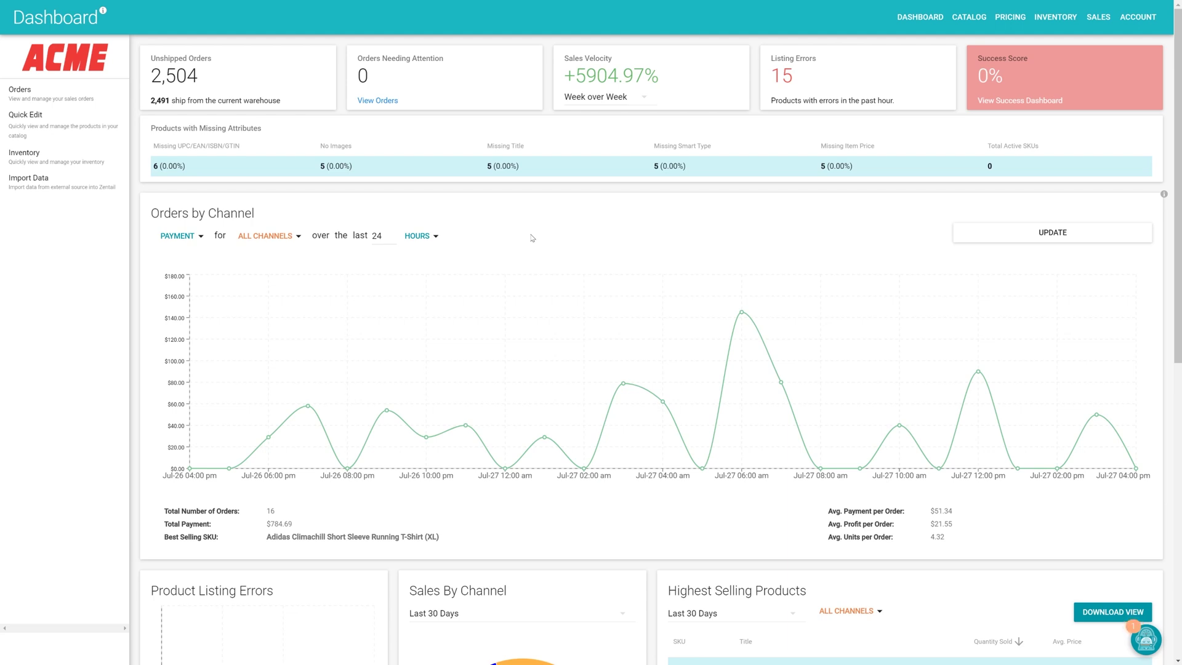
pyautogui.scroll(-8, 532, 238)
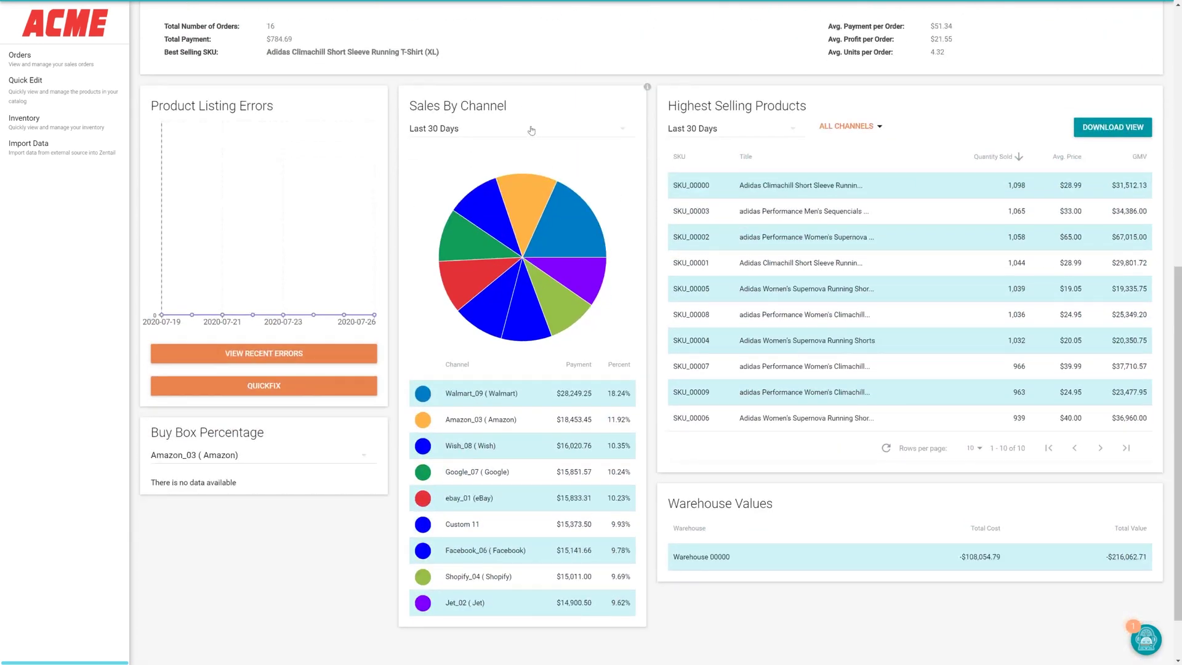
pyautogui.click(531, 130)
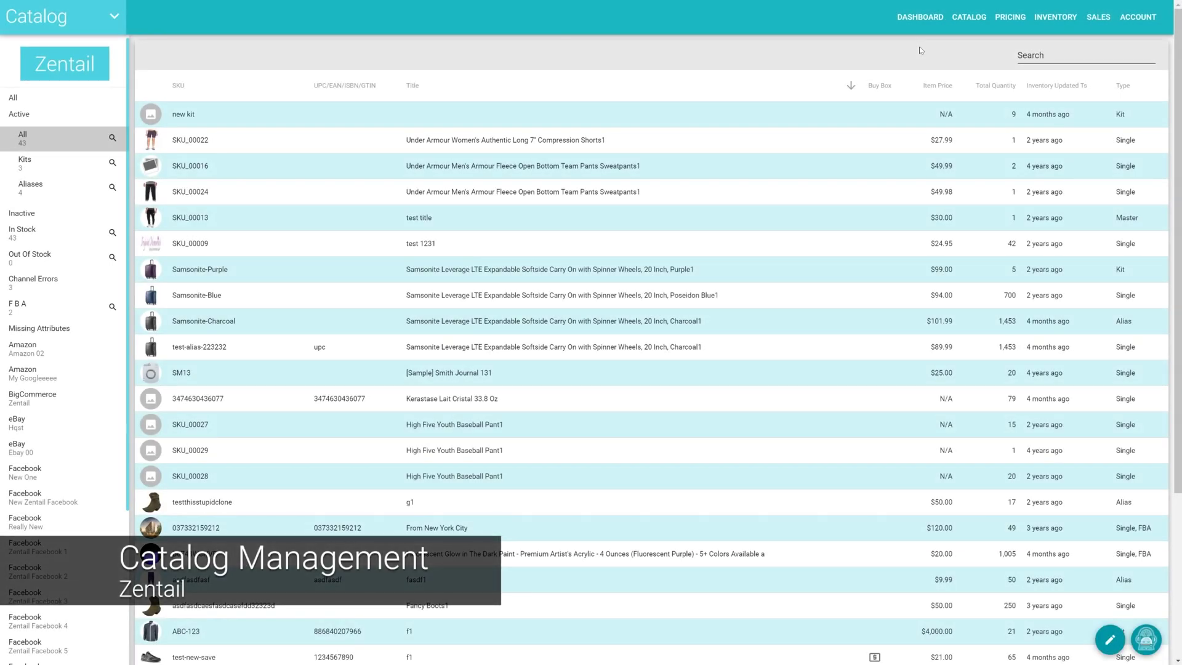
# Change SKU_00022's Smart Type to Cycling Compression Shorts by searching 'compression sh'
pyautogui.click(501, 146)
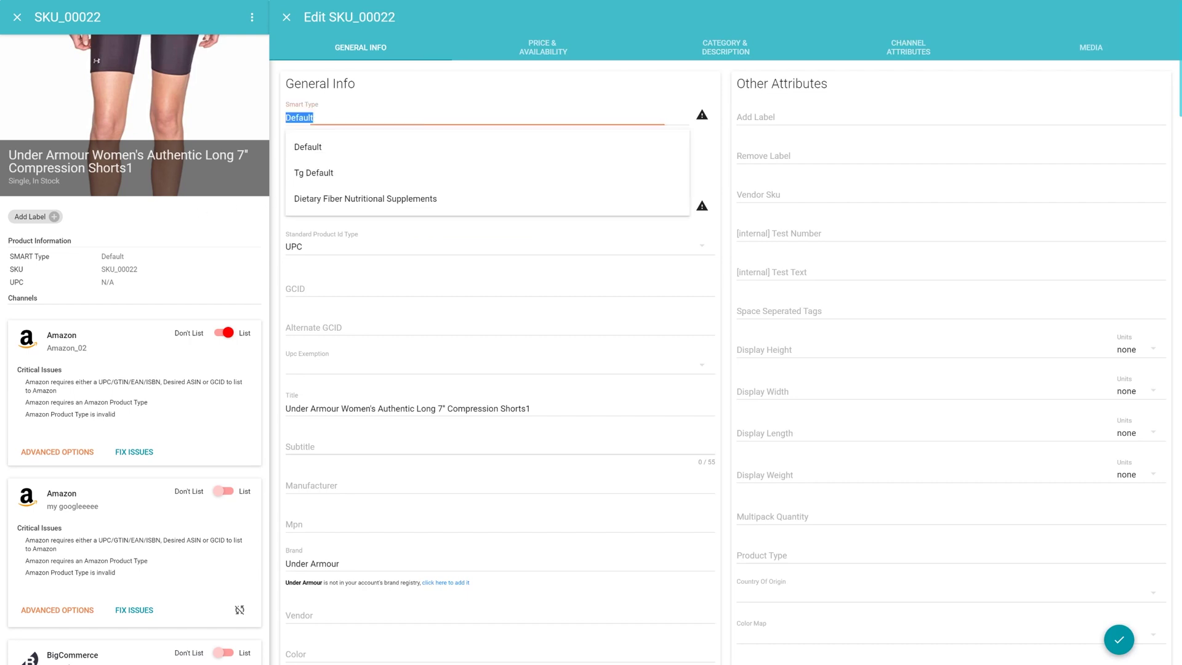
pyautogui.write('compression short')
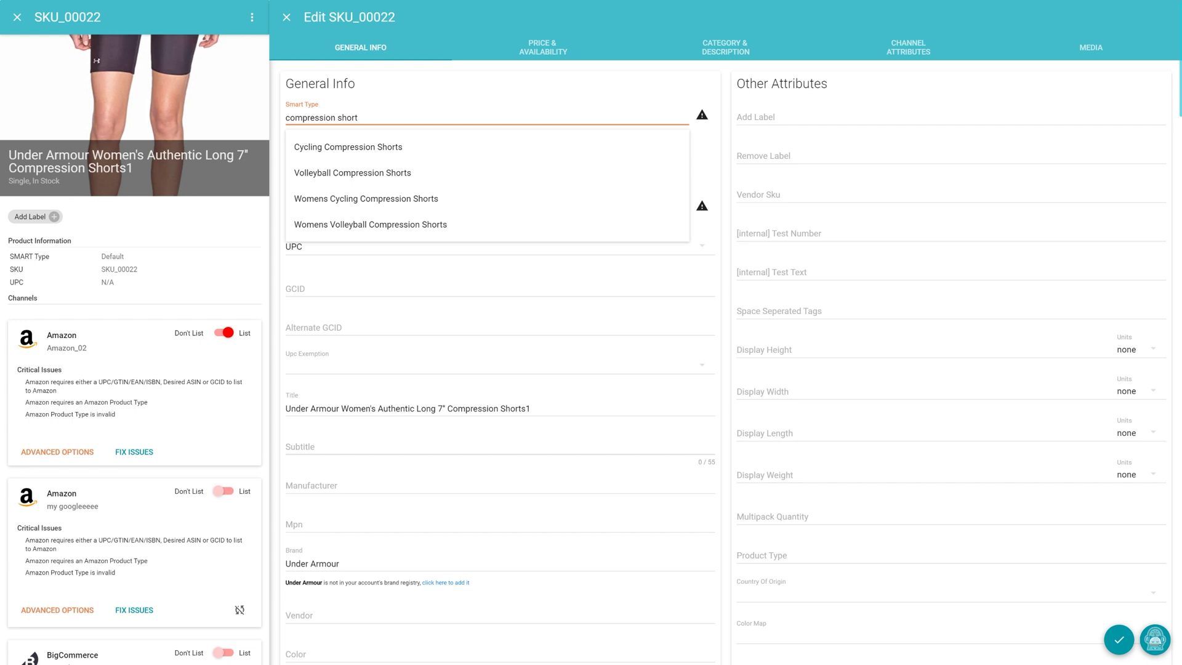
pyautogui.click(394, 146)
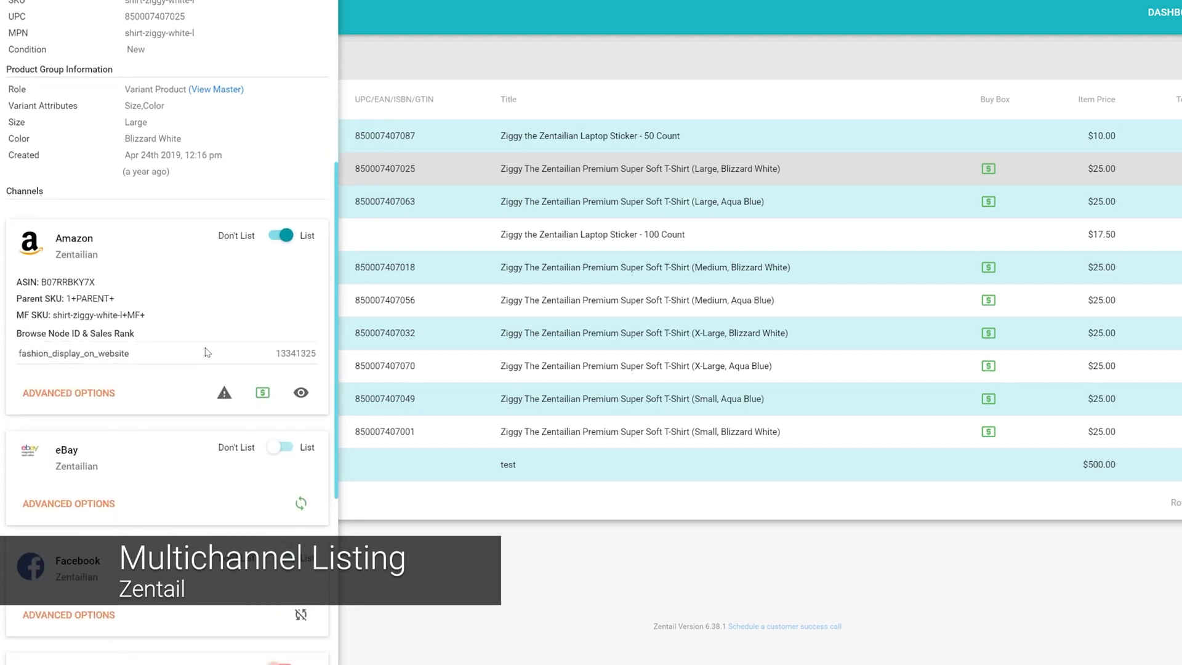
# List the Ziggy T-shirt's entire product group on eBay and only this product on Facebook
pyautogui.click(277, 410)
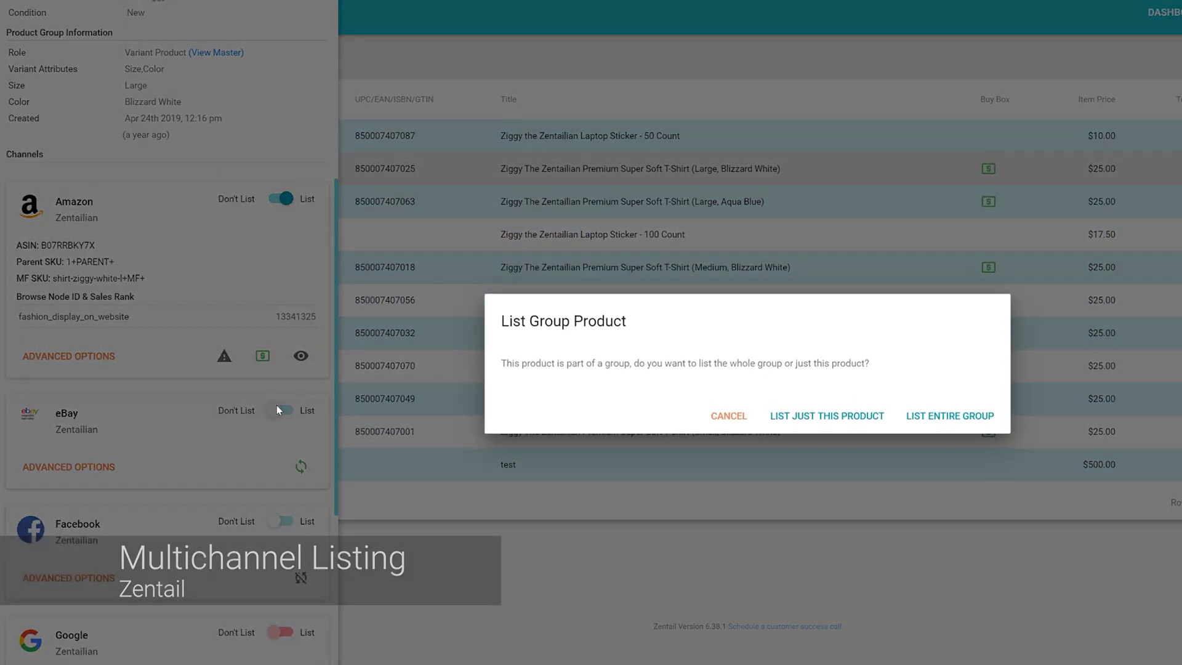
pyautogui.click(950, 417)
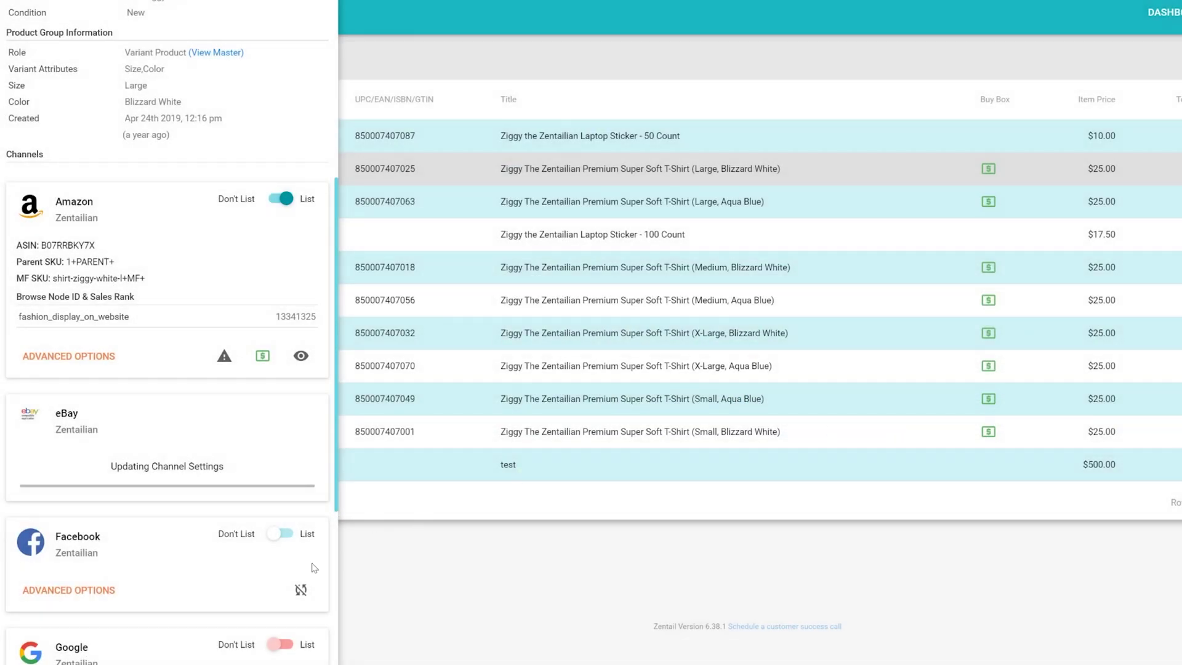
pyautogui.click(282, 521)
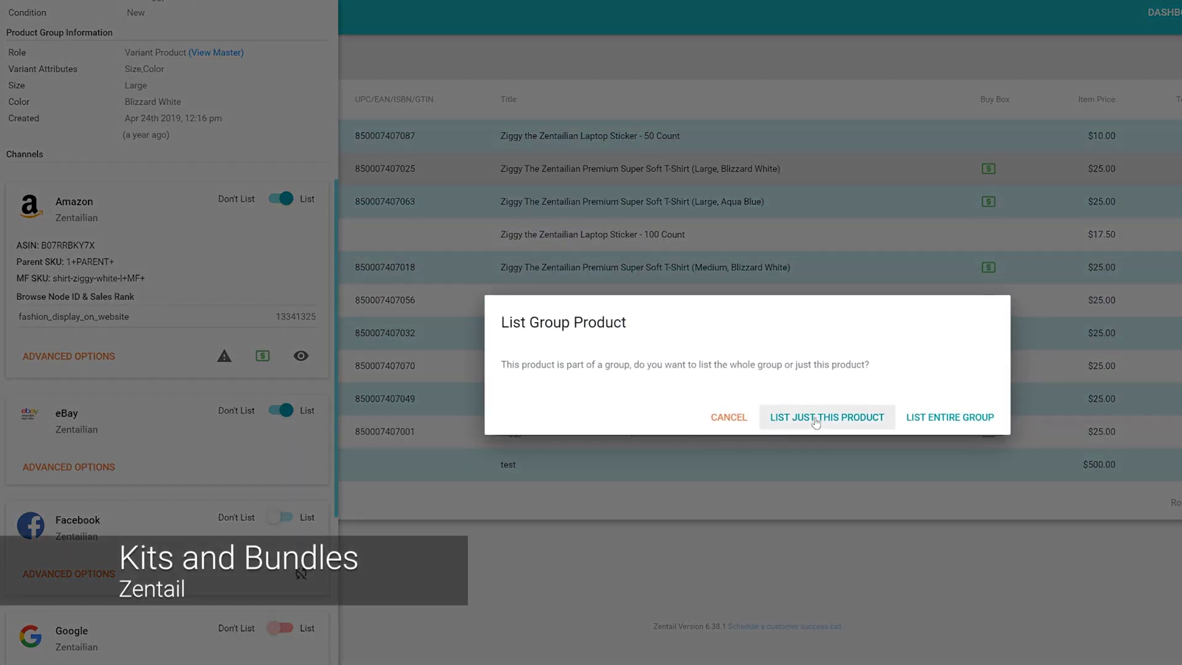
pyautogui.click(827, 415)
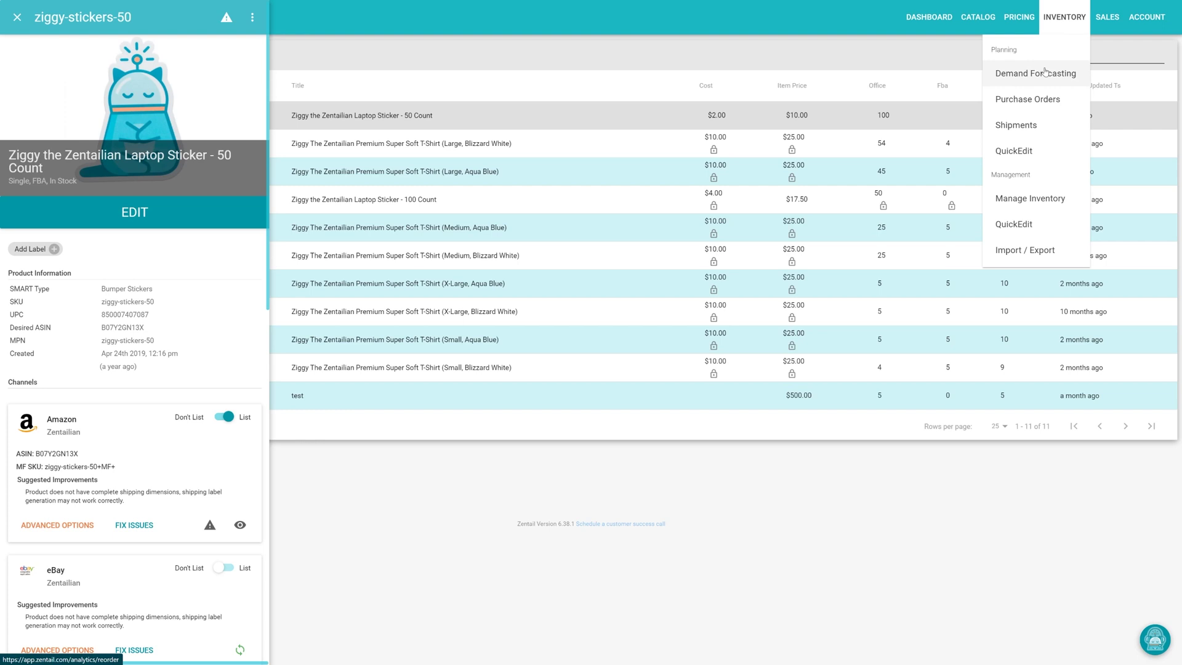
# View the per-SKU Demand Forecasting page, then go to the Purchase Orders list
pyautogui.click(1045, 72)
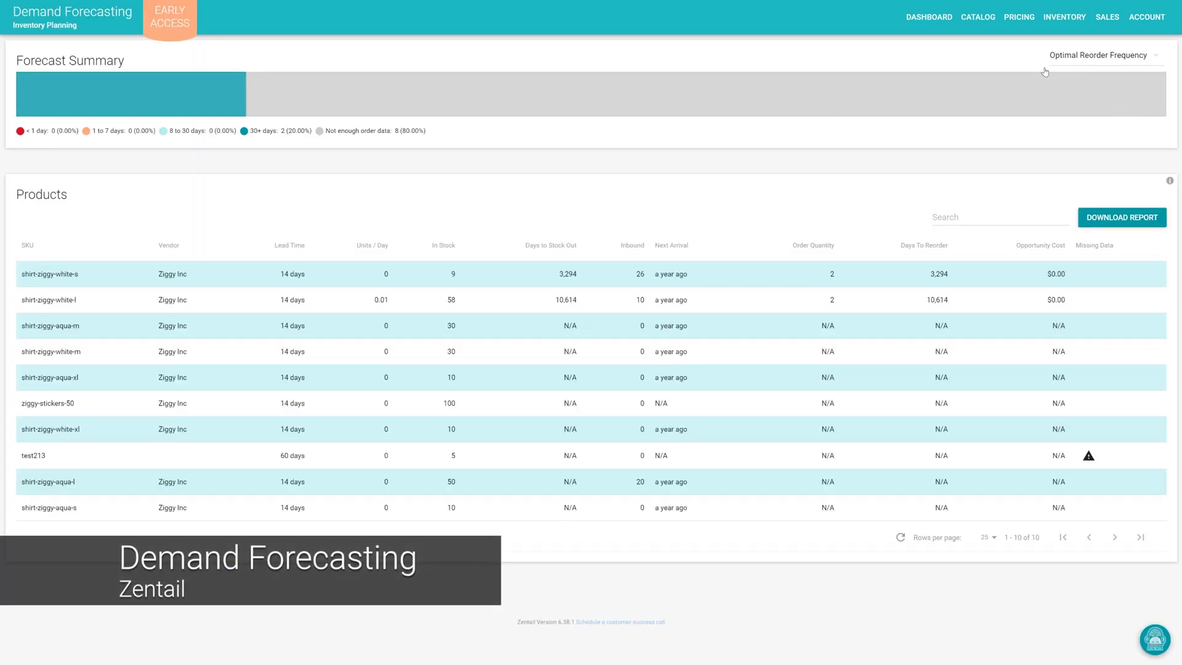
pyautogui.click(1060, 20)
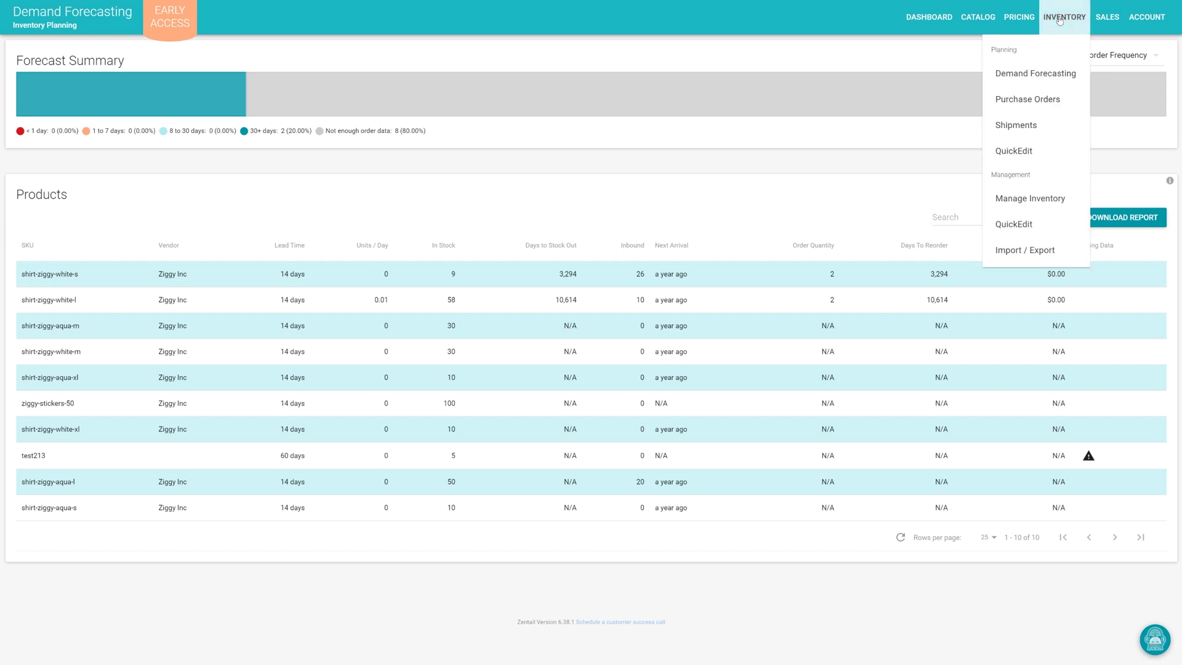
pyautogui.click(1045, 105)
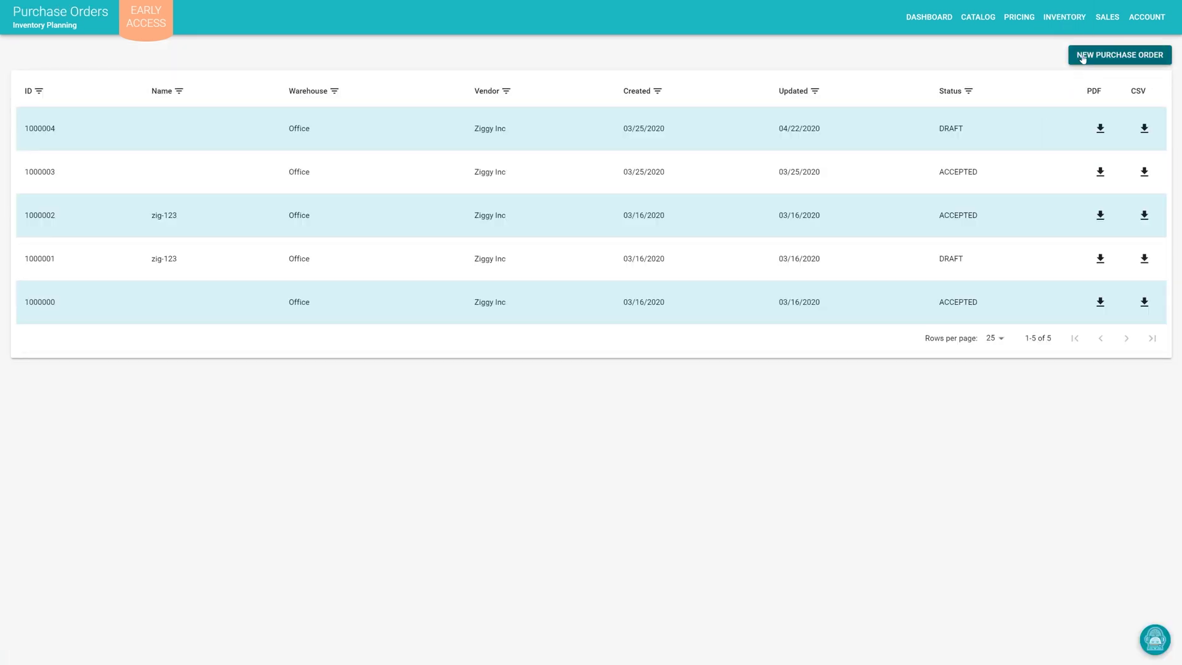
# Create a new purchase order with vendor Ziggy Inc and the FBA warehouse
pyautogui.click(1083, 57)
pyautogui.click(187, 75)
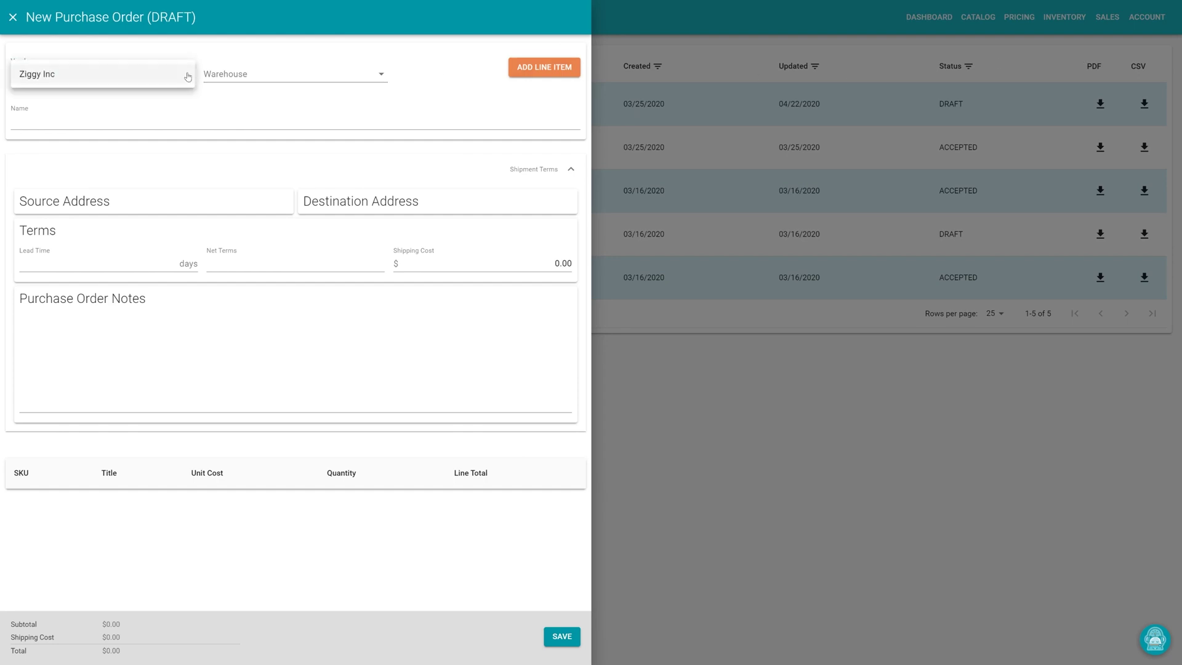
pyautogui.click(102, 78)
pyautogui.click(260, 77)
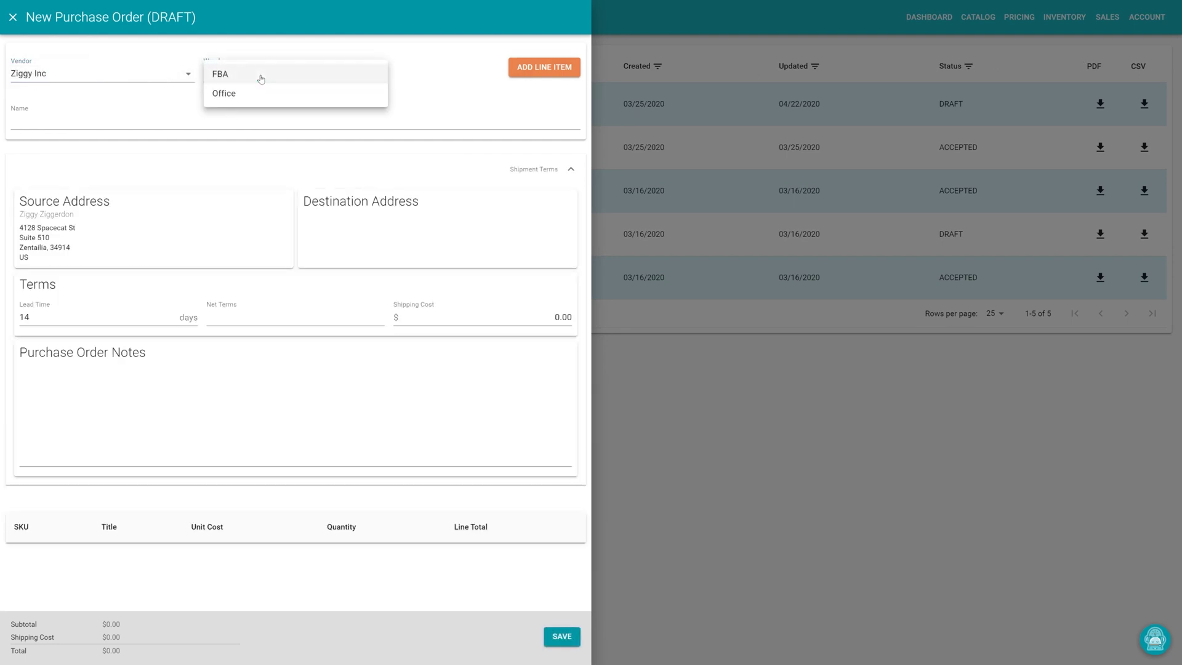
pyautogui.click(261, 76)
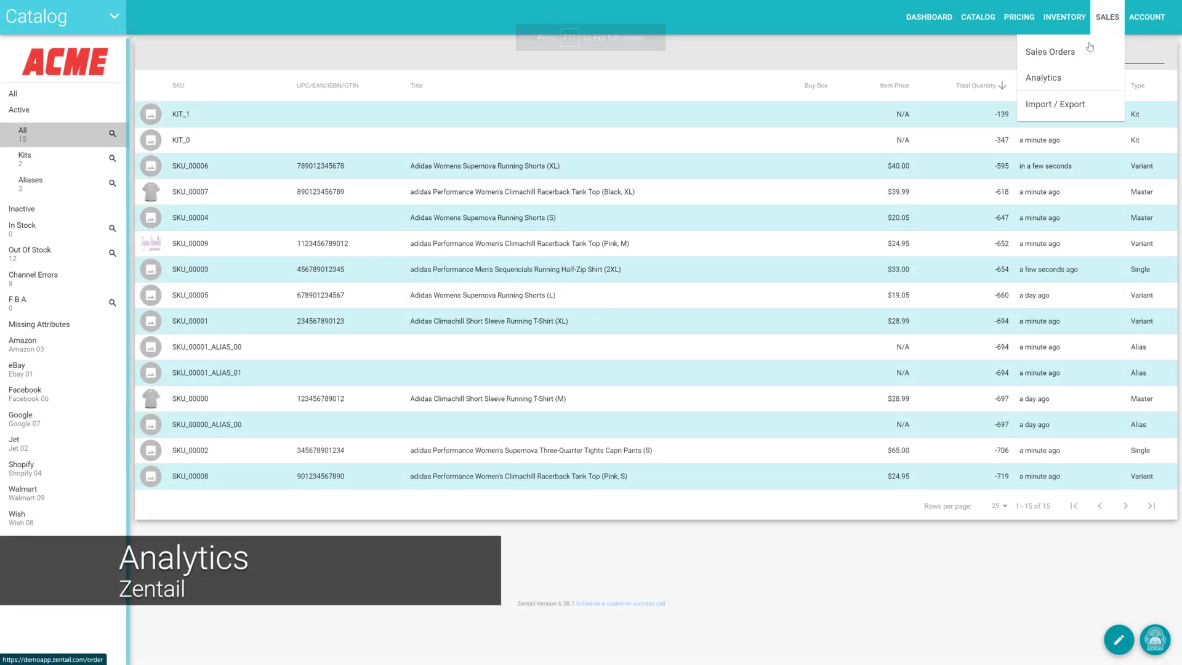
# Bring up Sales Analytics and check its ALL CHANNELS and 9 STATUSES filters
pyautogui.click(1065, 80)
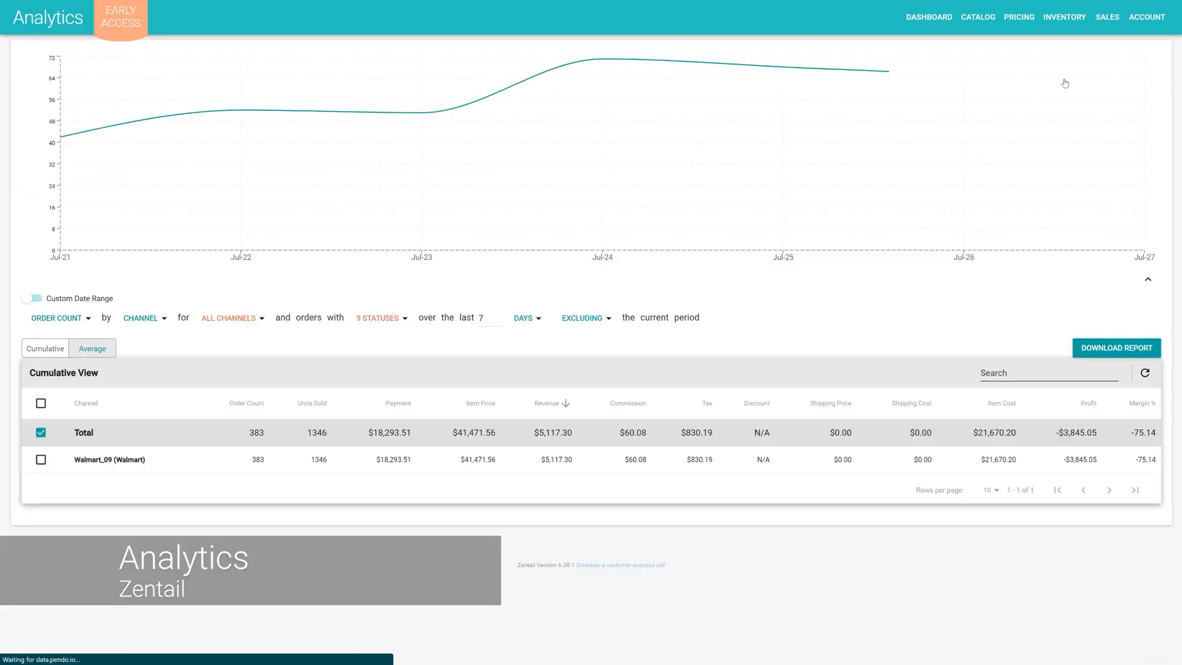
pyautogui.click(215, 319)
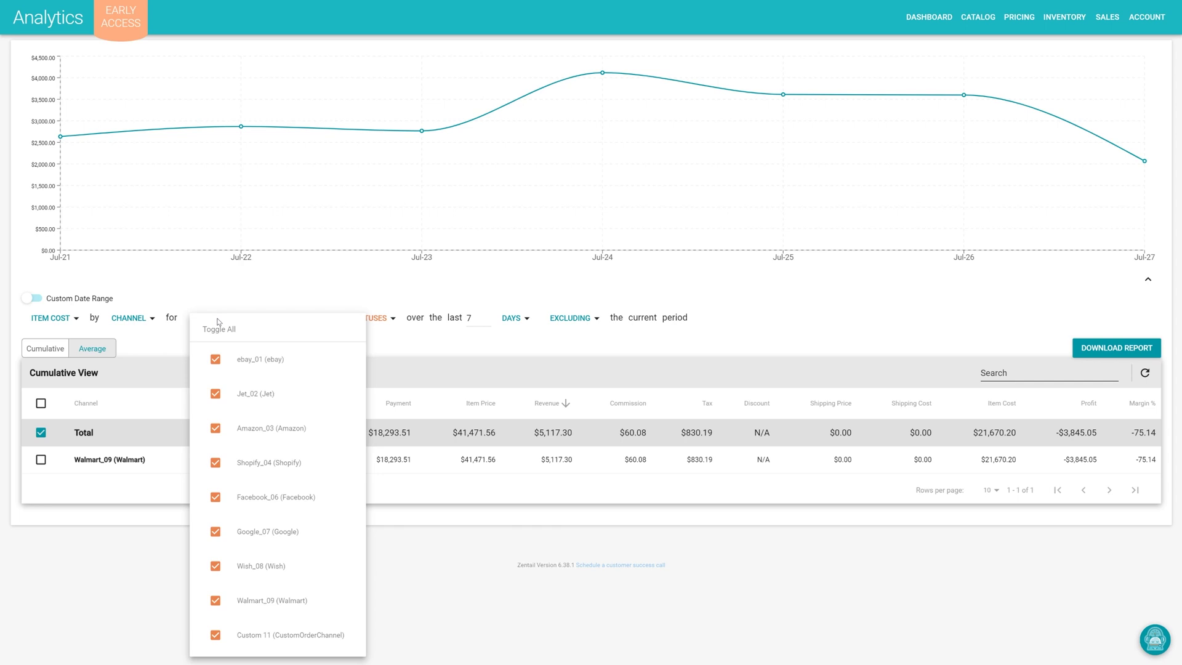
pyautogui.click(312, 294)
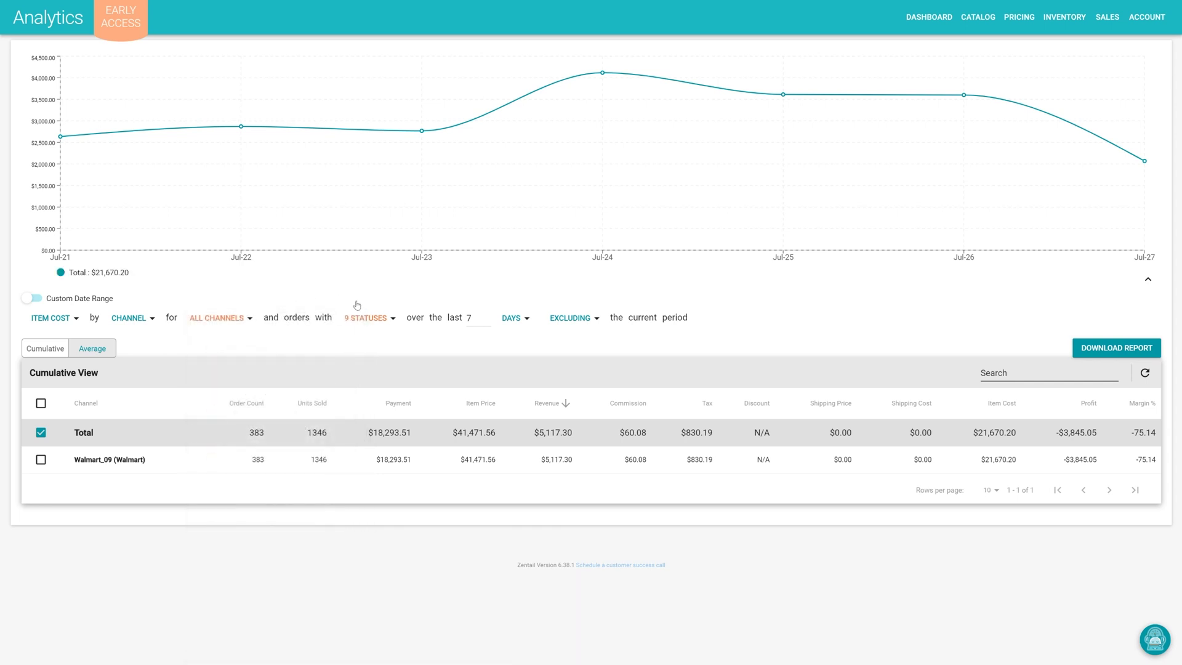
pyautogui.click(379, 319)
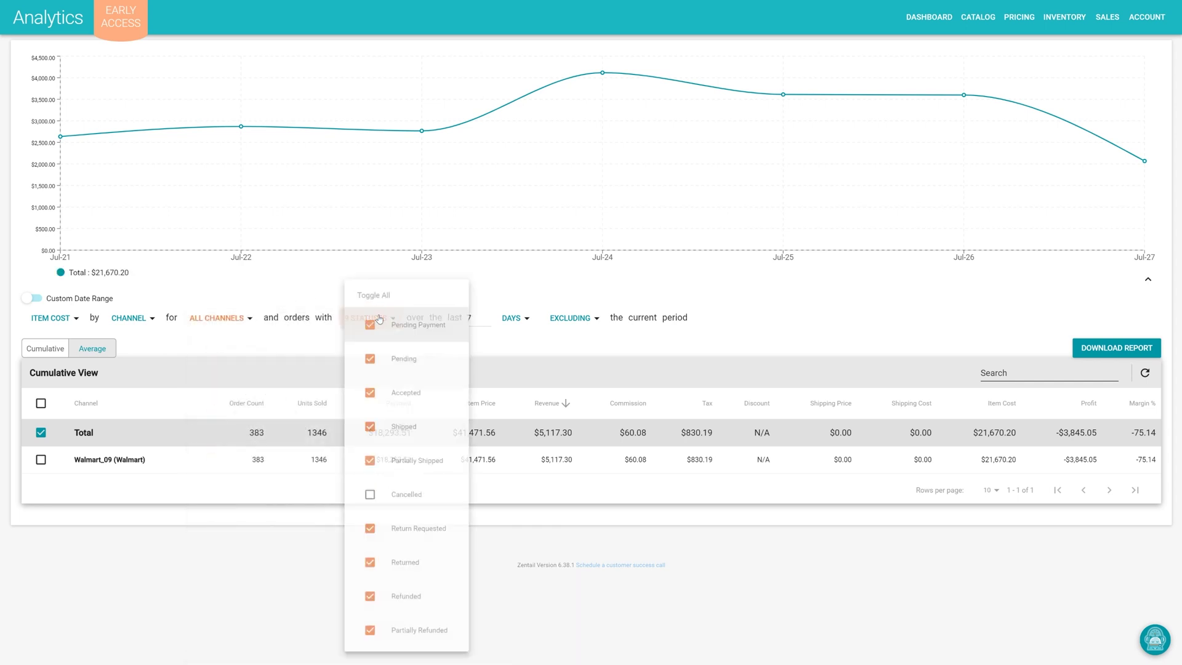
pyautogui.click(516, 286)
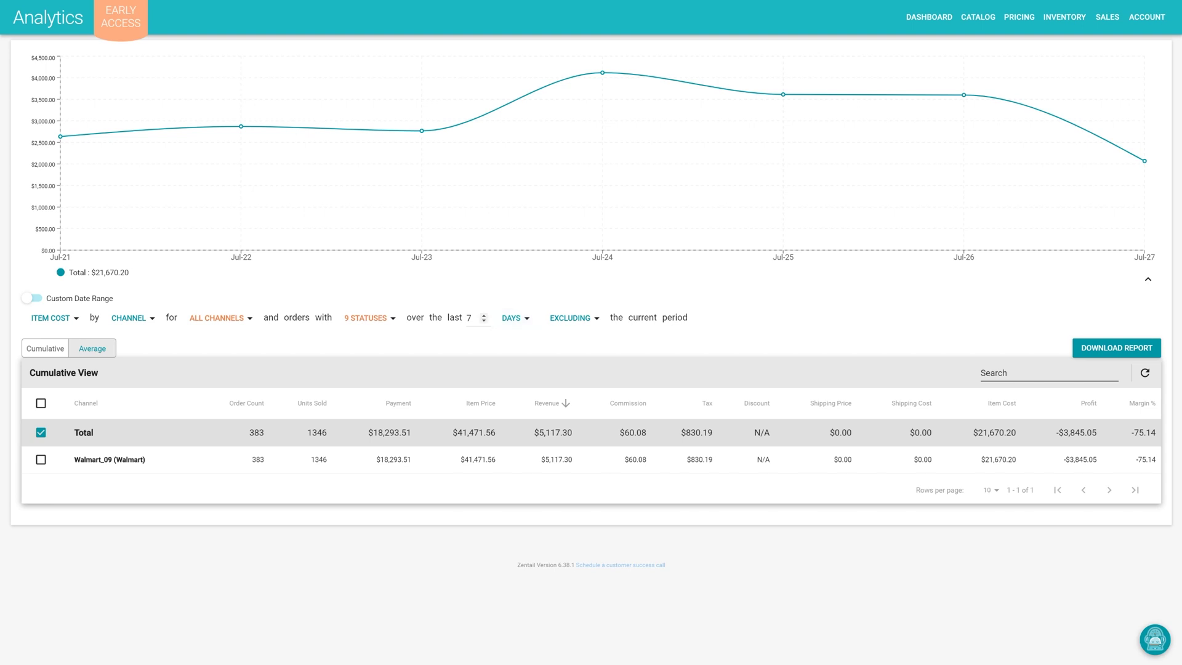
# Set the analytics report period to the last 6 days
pyautogui.click(484, 320)
pyautogui.click(484, 320)
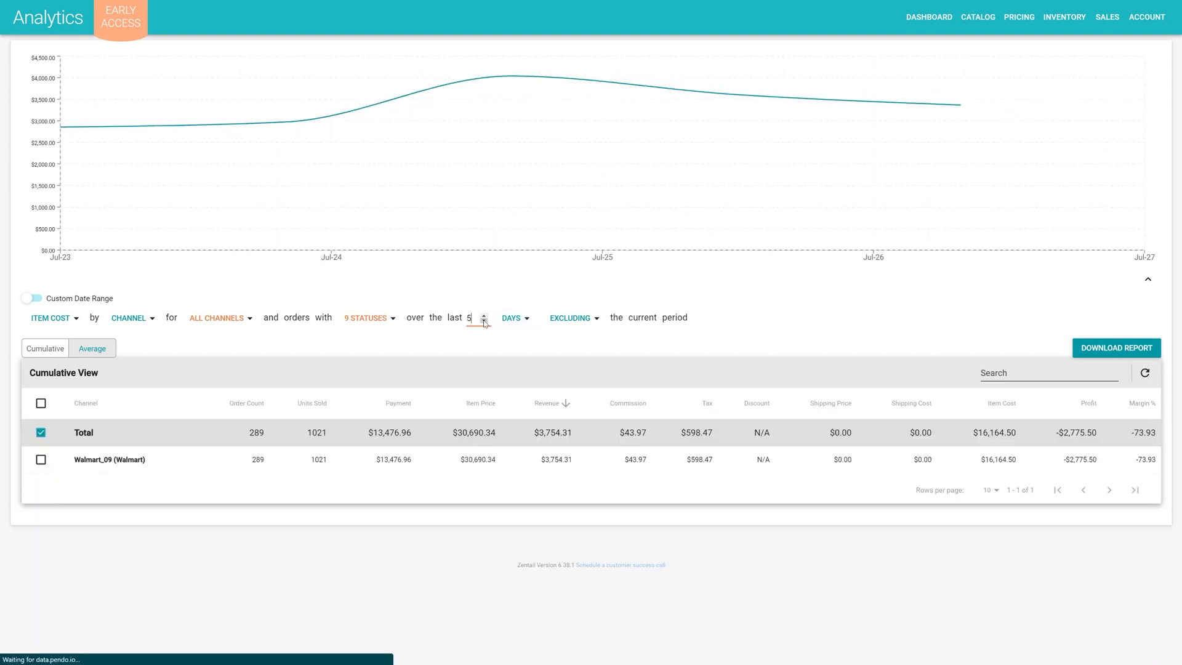
pyautogui.click(484, 315)
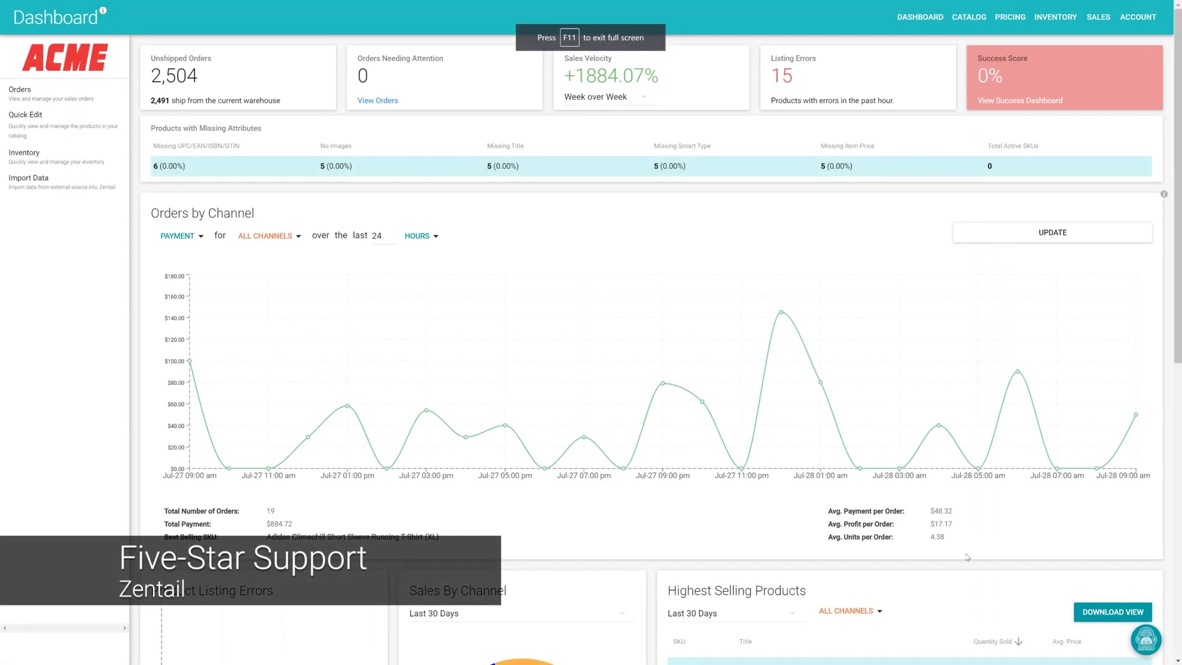
# Choose Open a Ticket in the Resource Center to start a support chat
pyautogui.click(1147, 641)
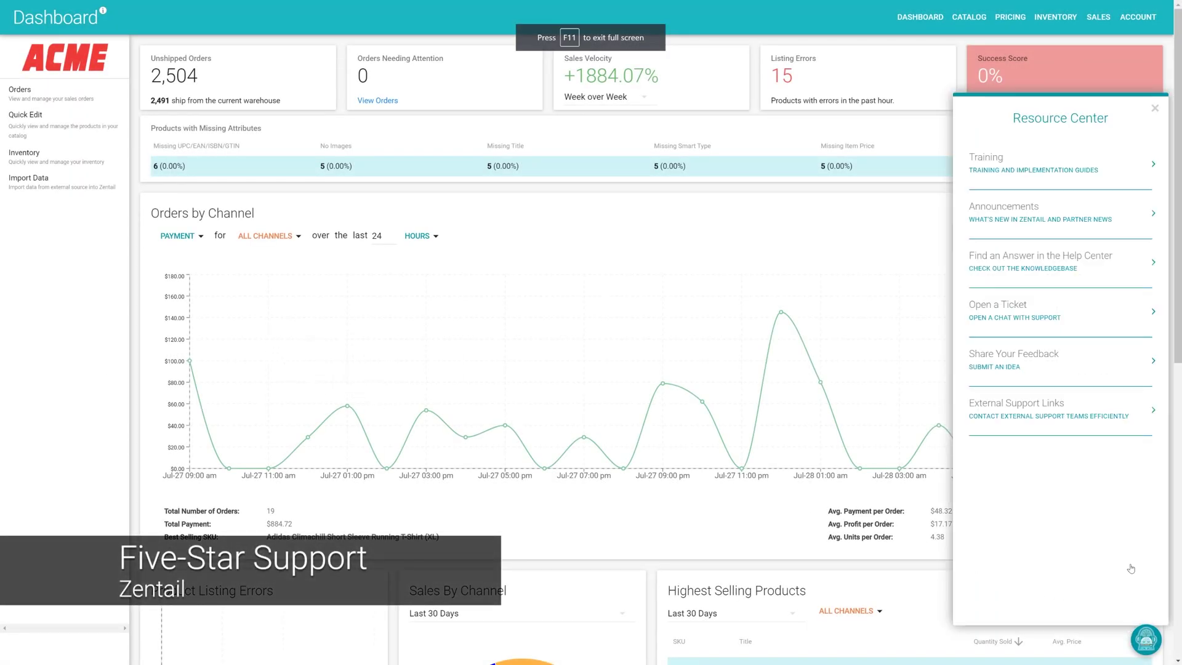
pyautogui.click(1084, 320)
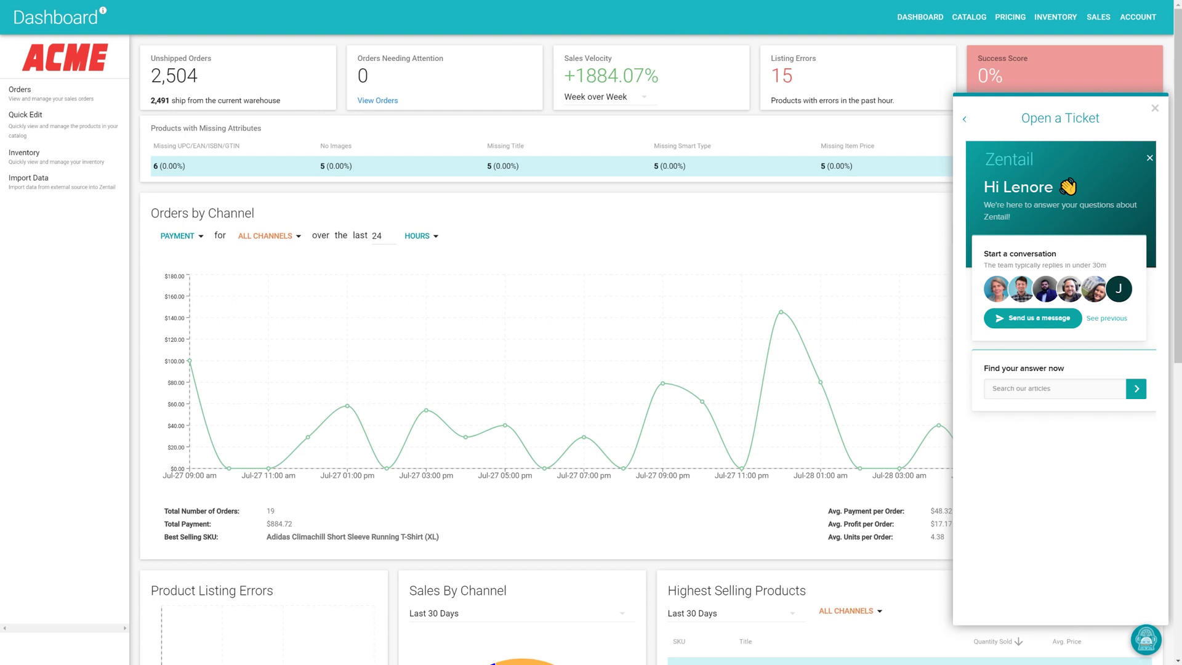